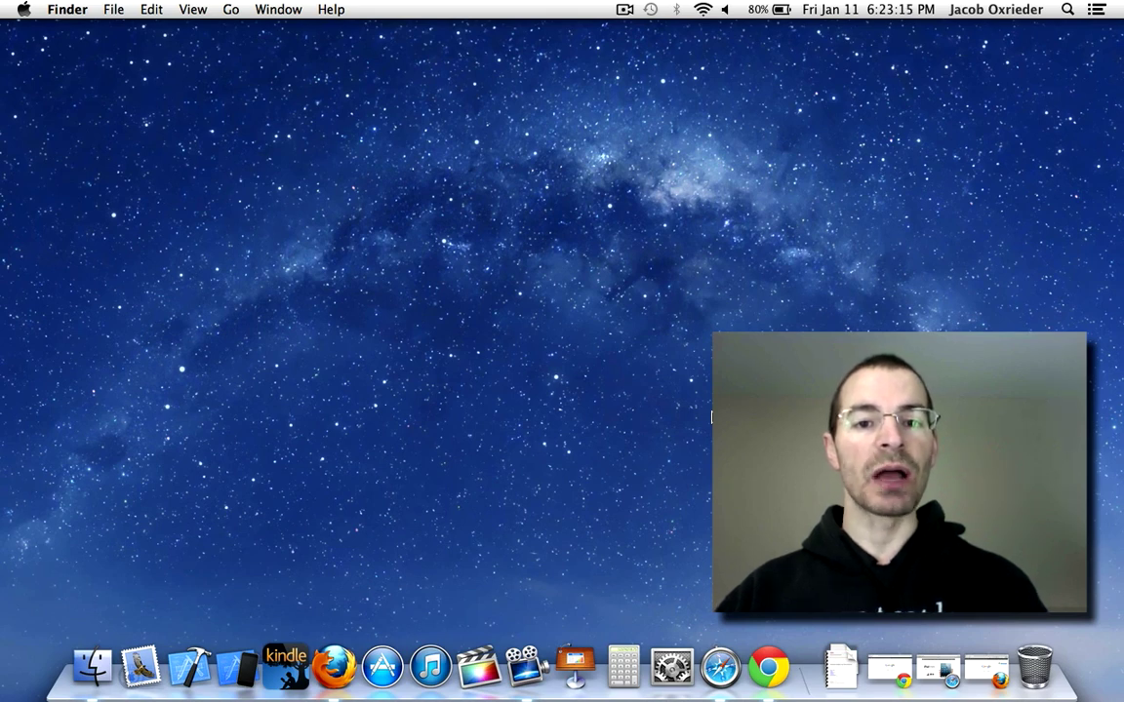
# - Switch to Firefox, disable the Java Applet Plug-in among the installed plugins, and close the Add-ons Manager and browser window
pyautogui.click(1010, 687)
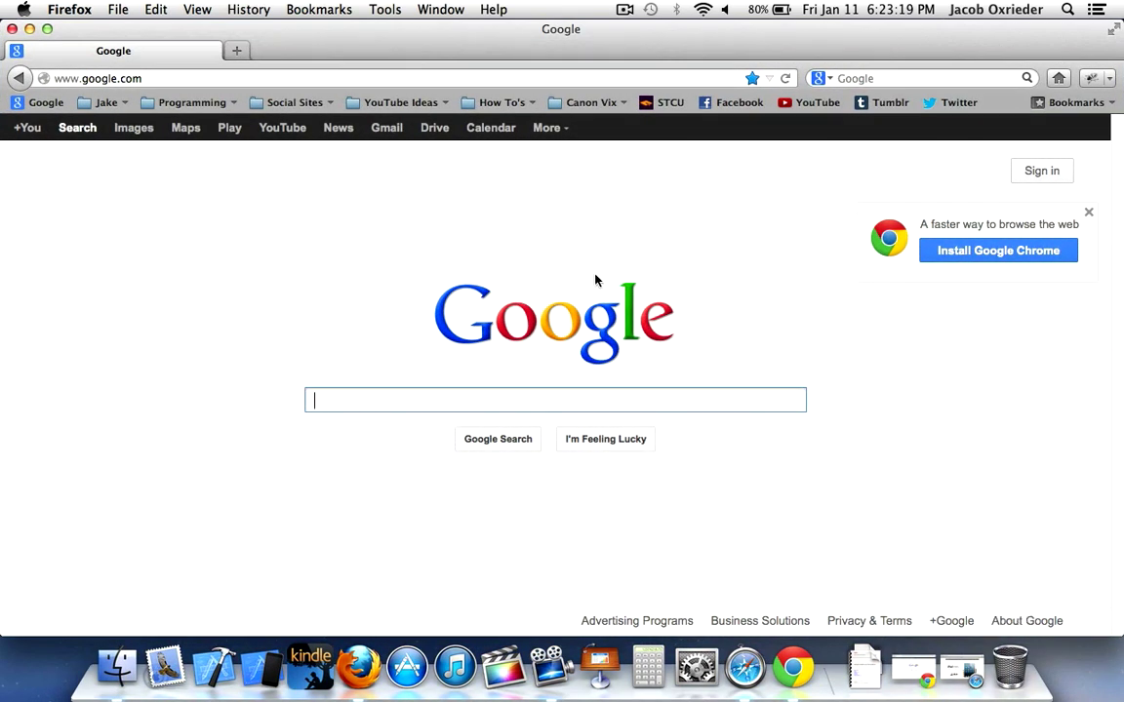
pyautogui.click(389, 10)
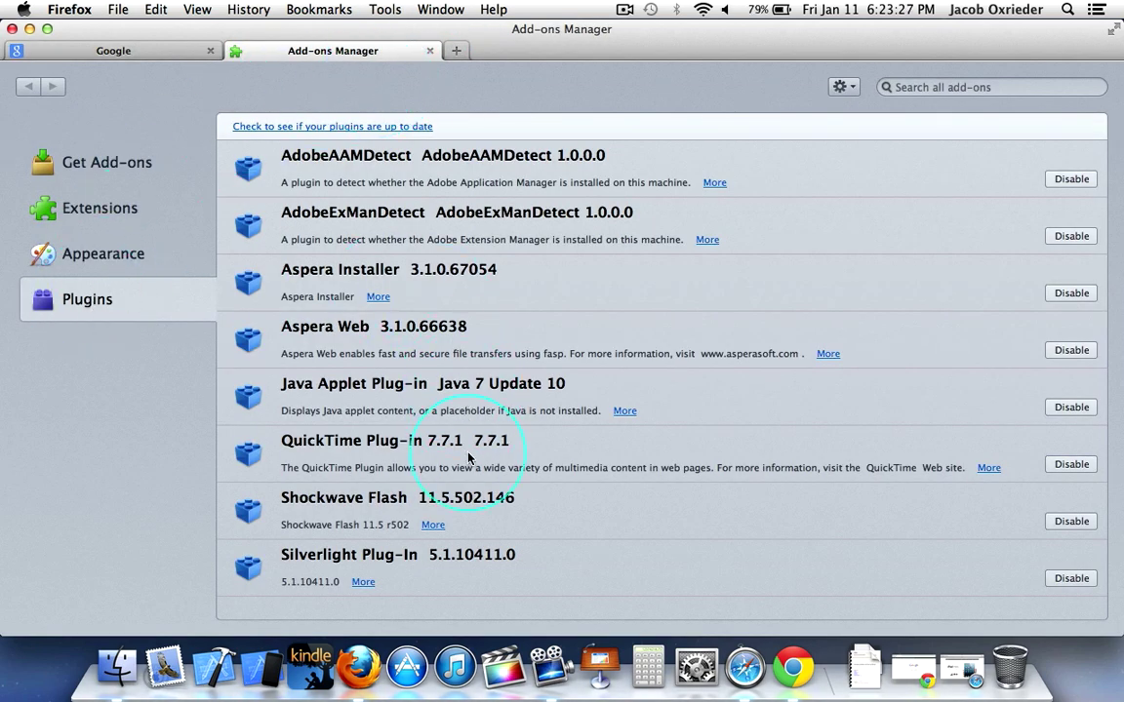
pyautogui.click(400, 388)
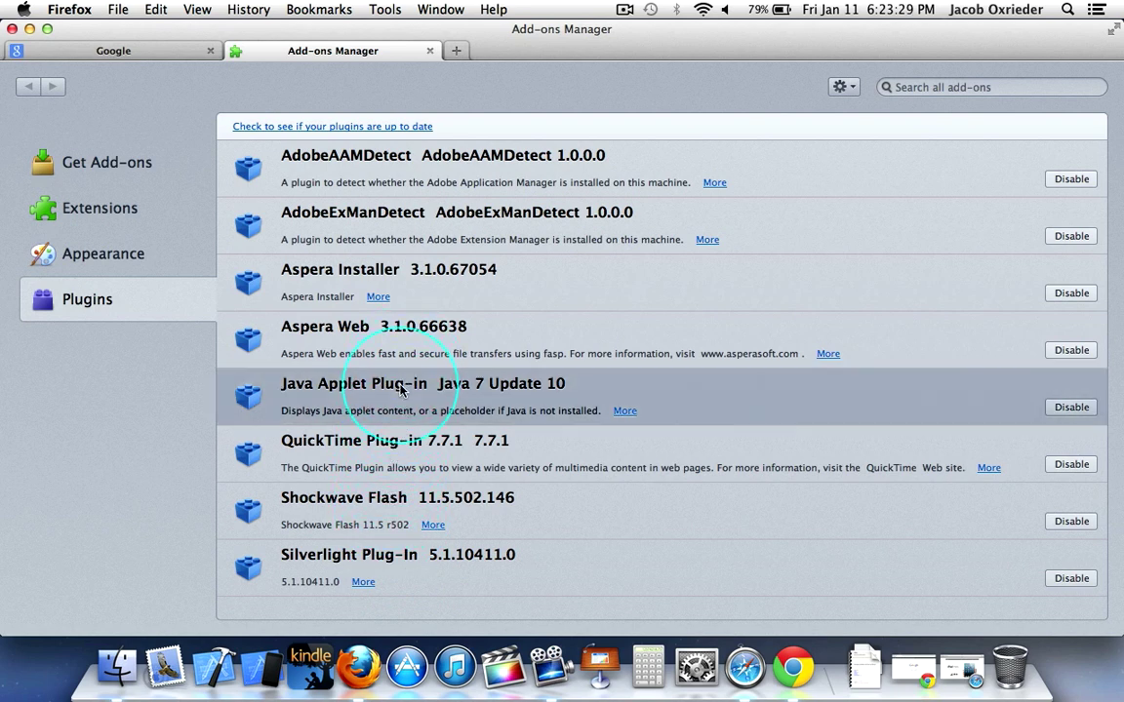
pyautogui.click(1070, 408)
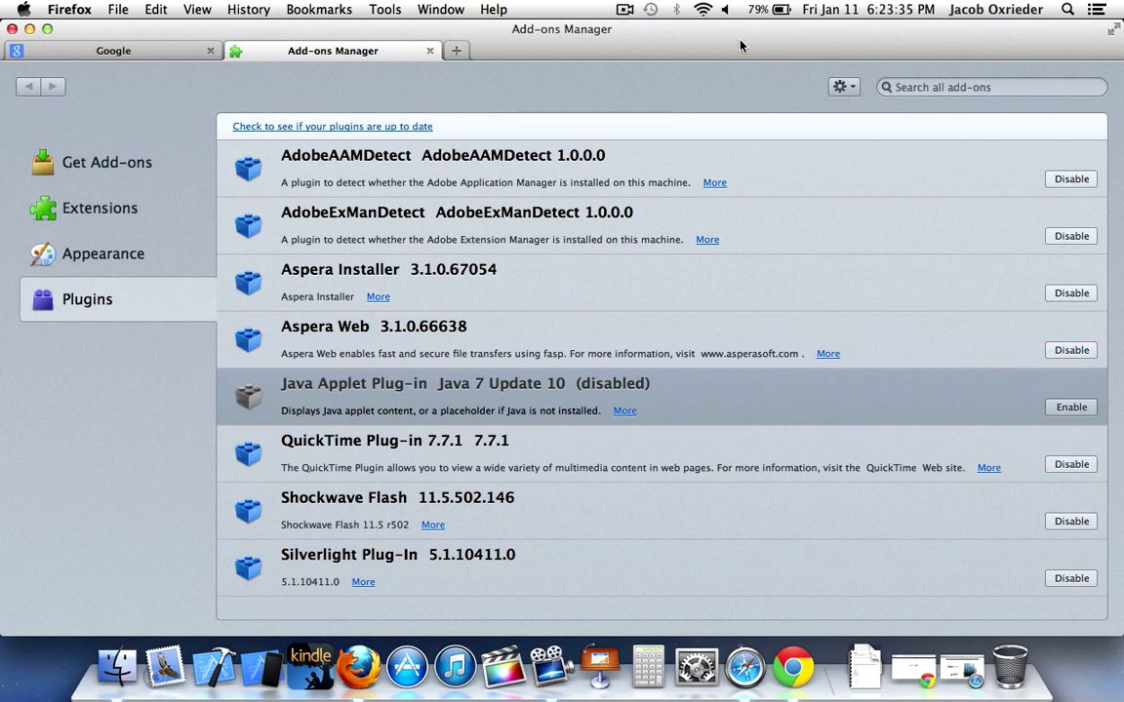
pyautogui.click(429, 52)
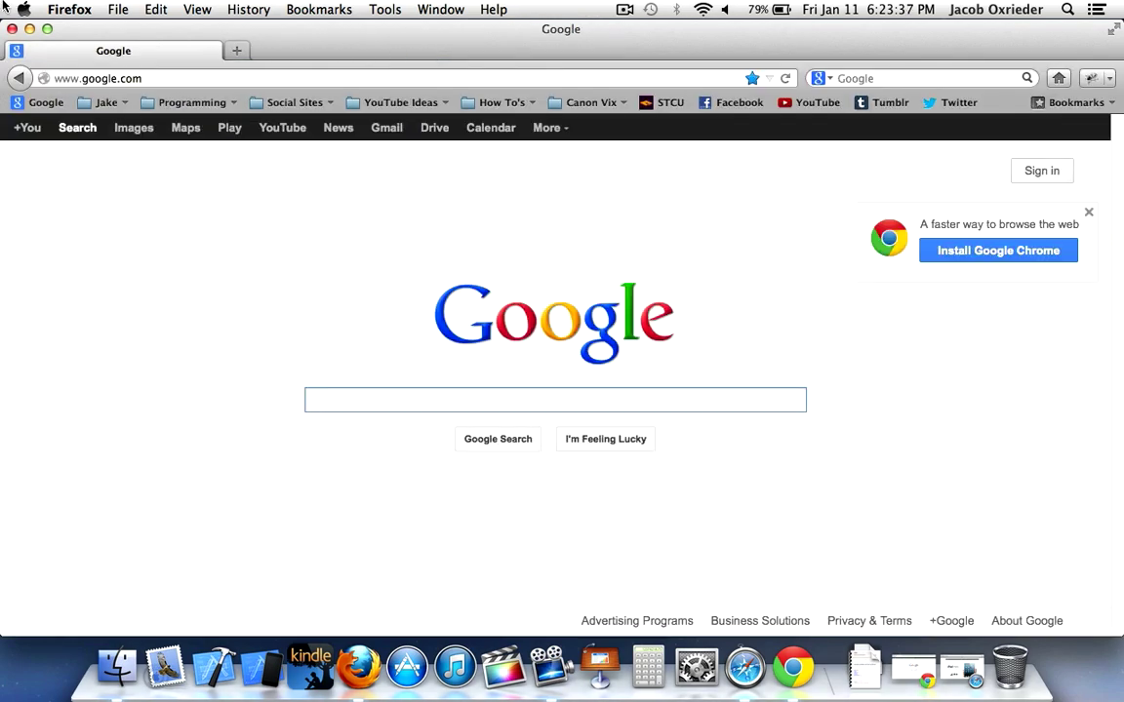
pyautogui.click(12, 29)
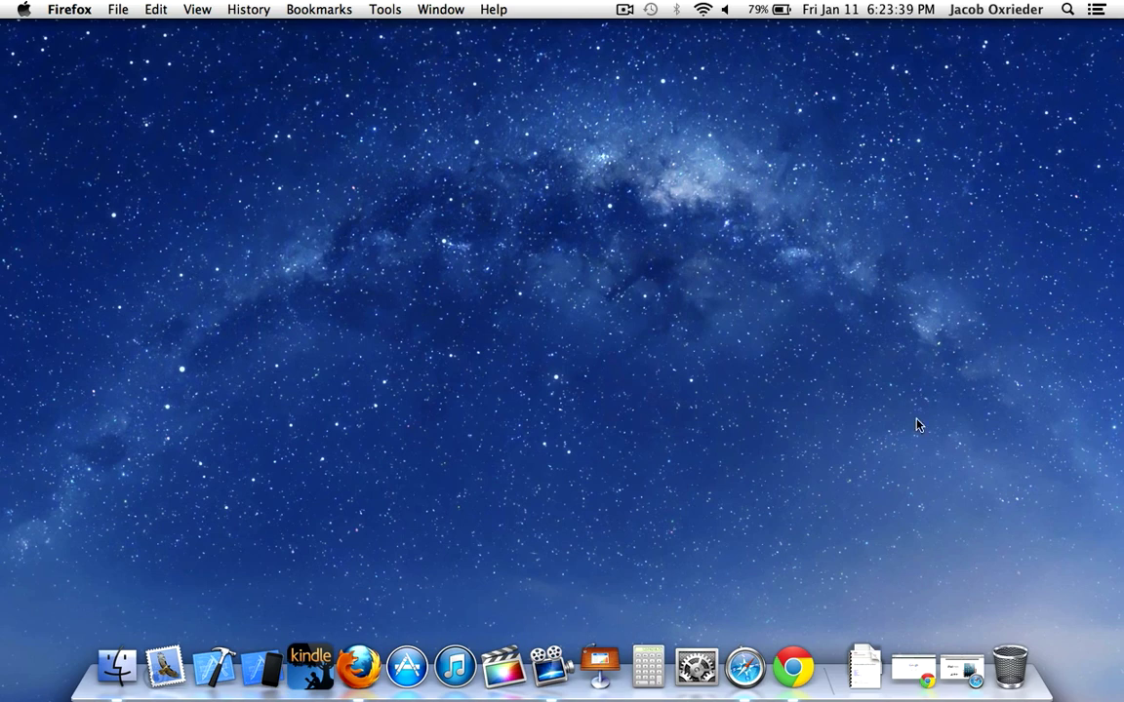
# - Switch to Chrome, look for a Java plug-in in the list at chrome://plugins, and quit Chrome
pyautogui.click(914, 667)
pyautogui.click(208, 66)
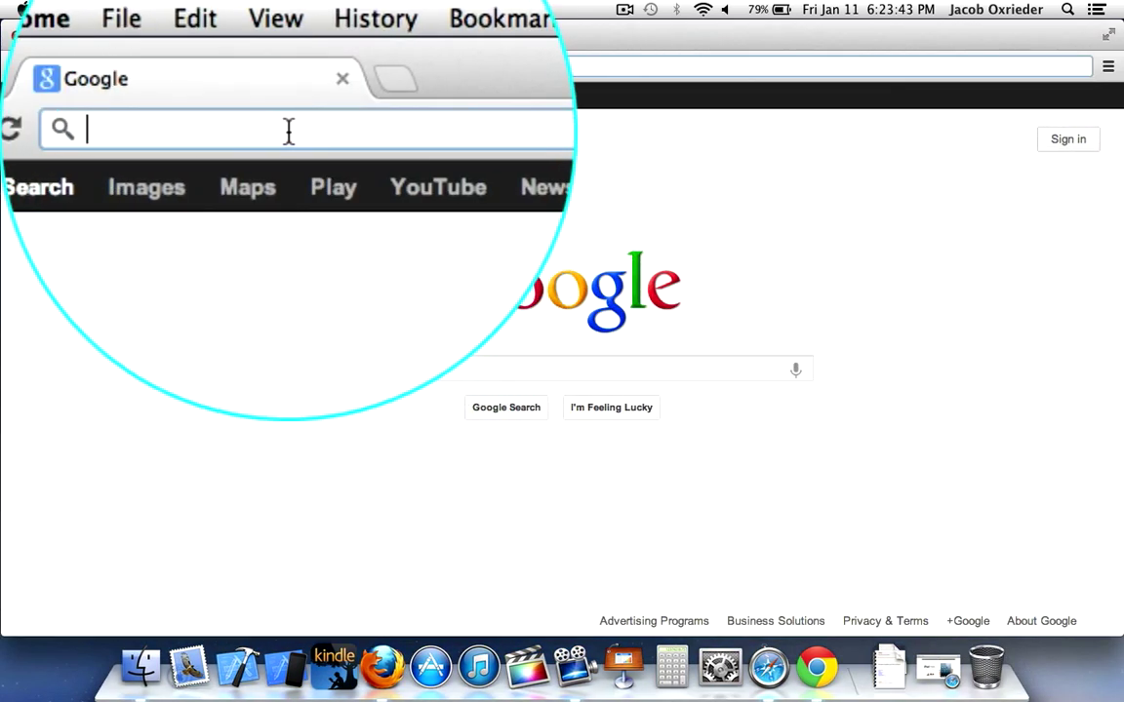
pyautogui.write('ch')
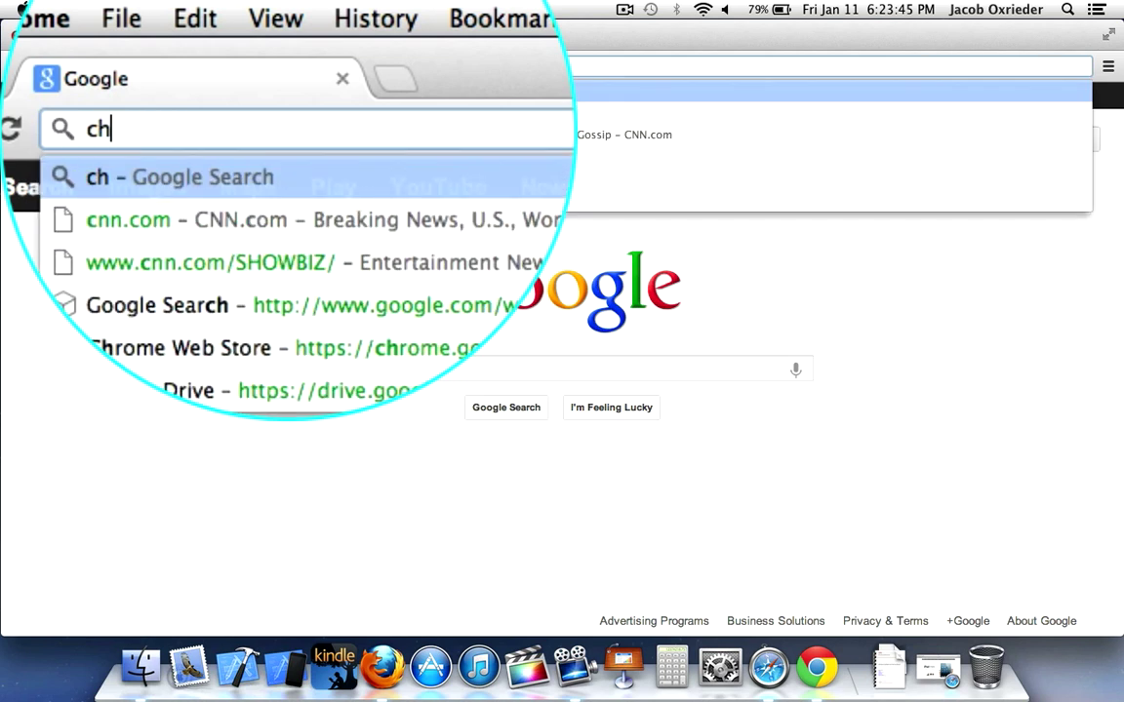
pyautogui.write('rome:')
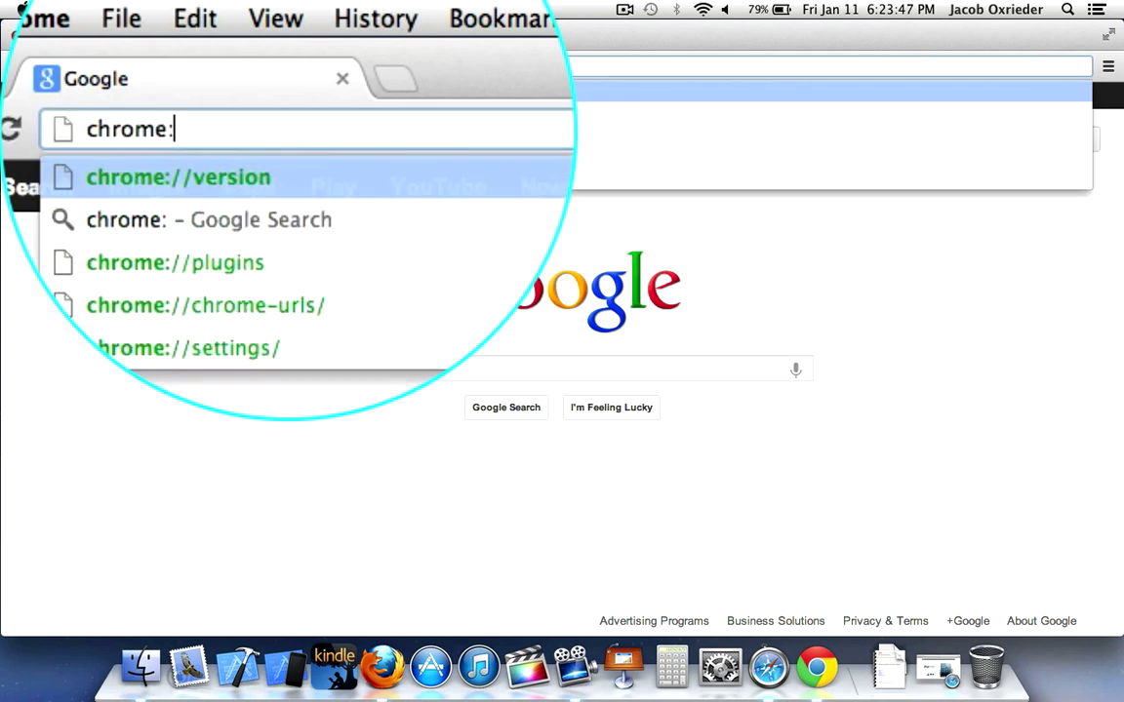
pyautogui.write('plugins')
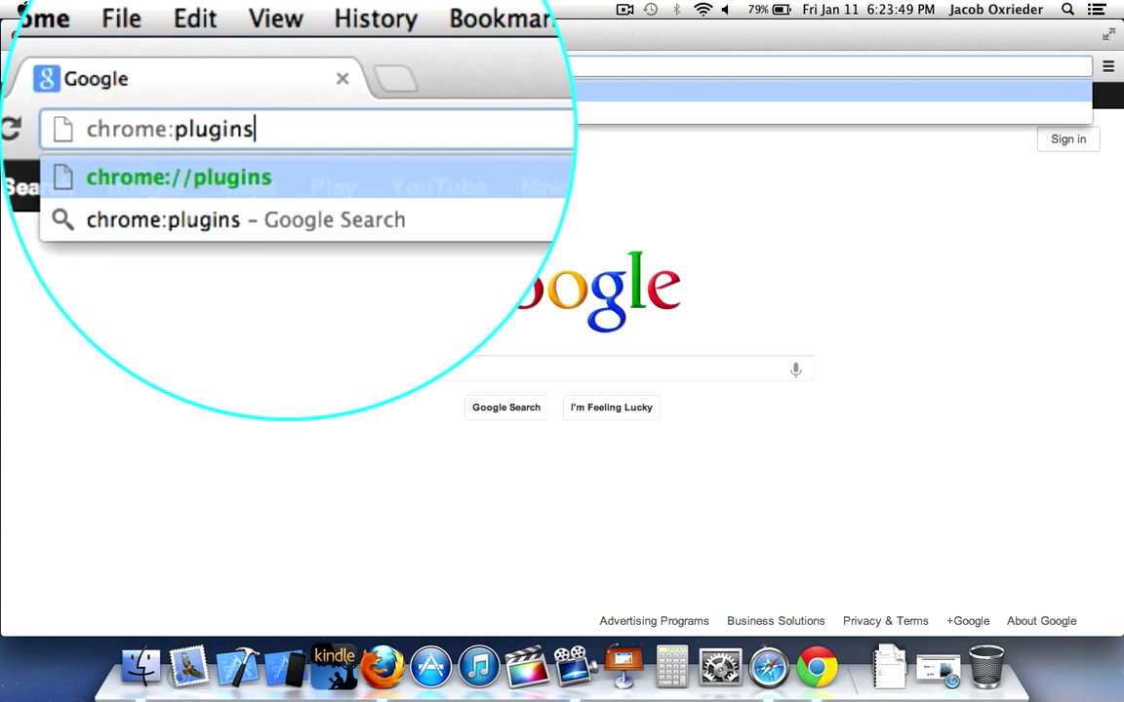
pyautogui.press('Return')
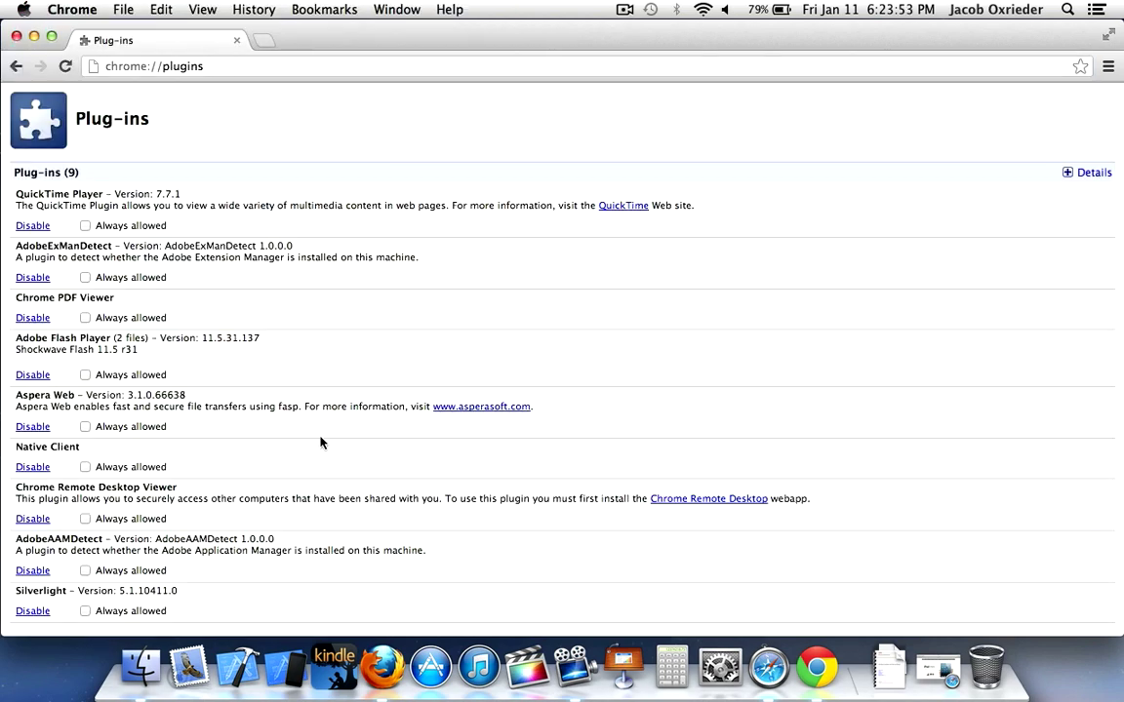
pyautogui.scroll(-2, 321, 451)
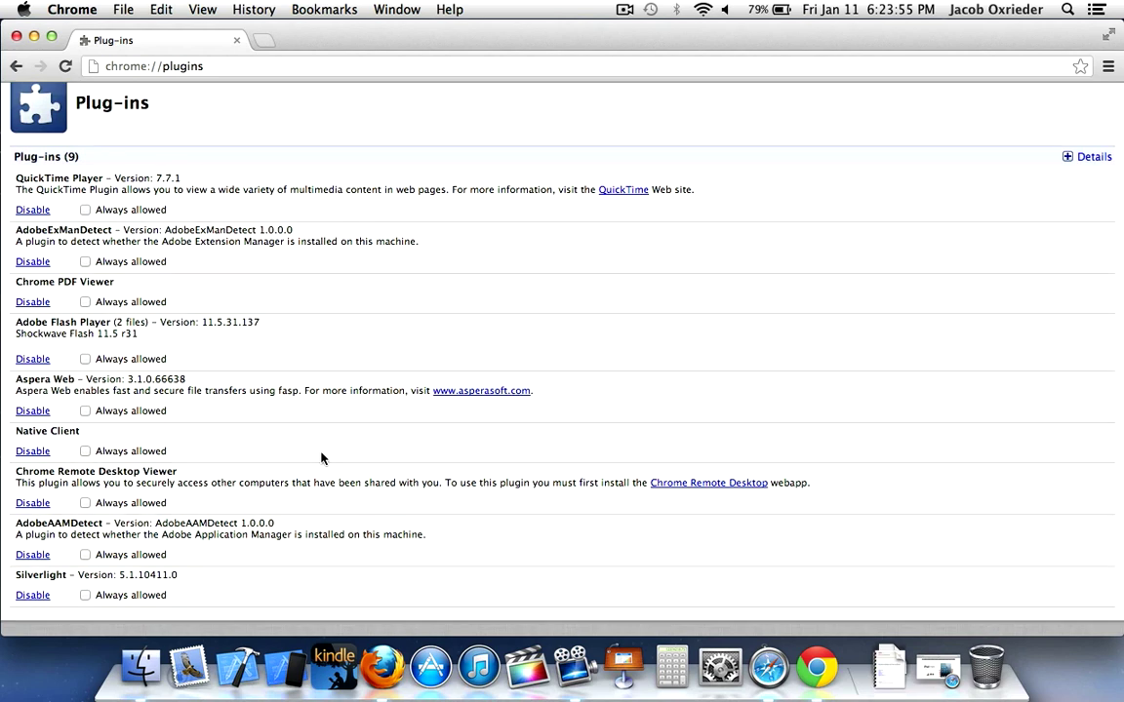
pyautogui.scroll(2, 321, 456)
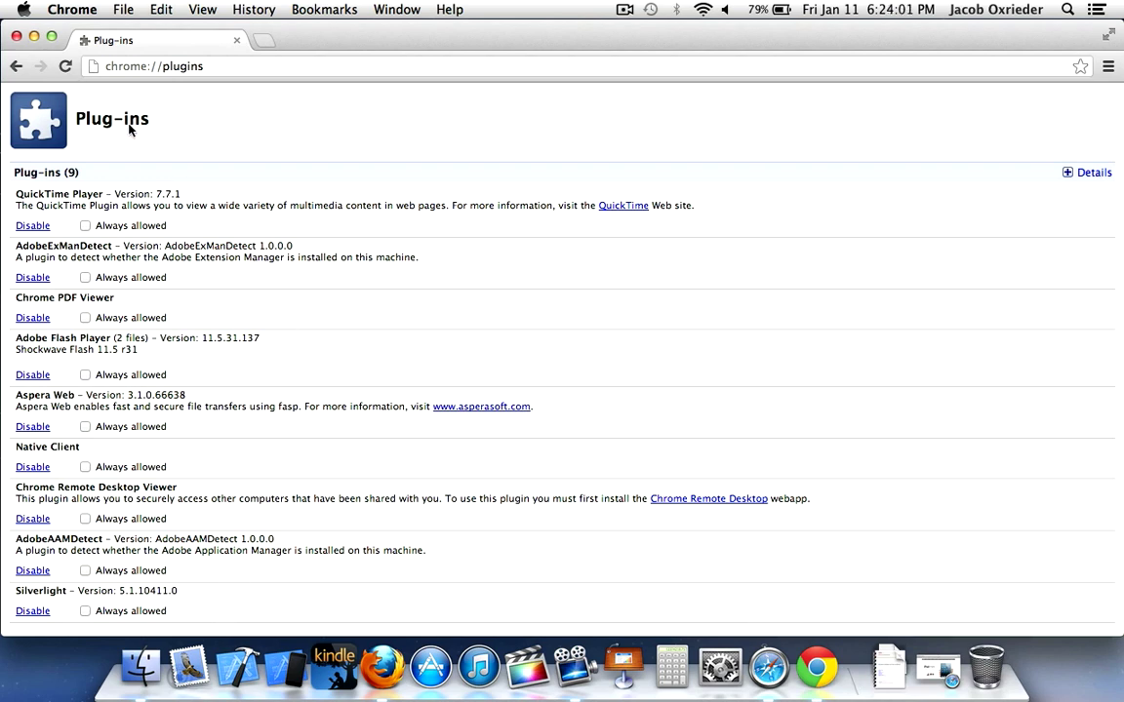
pyautogui.click(69, 12)
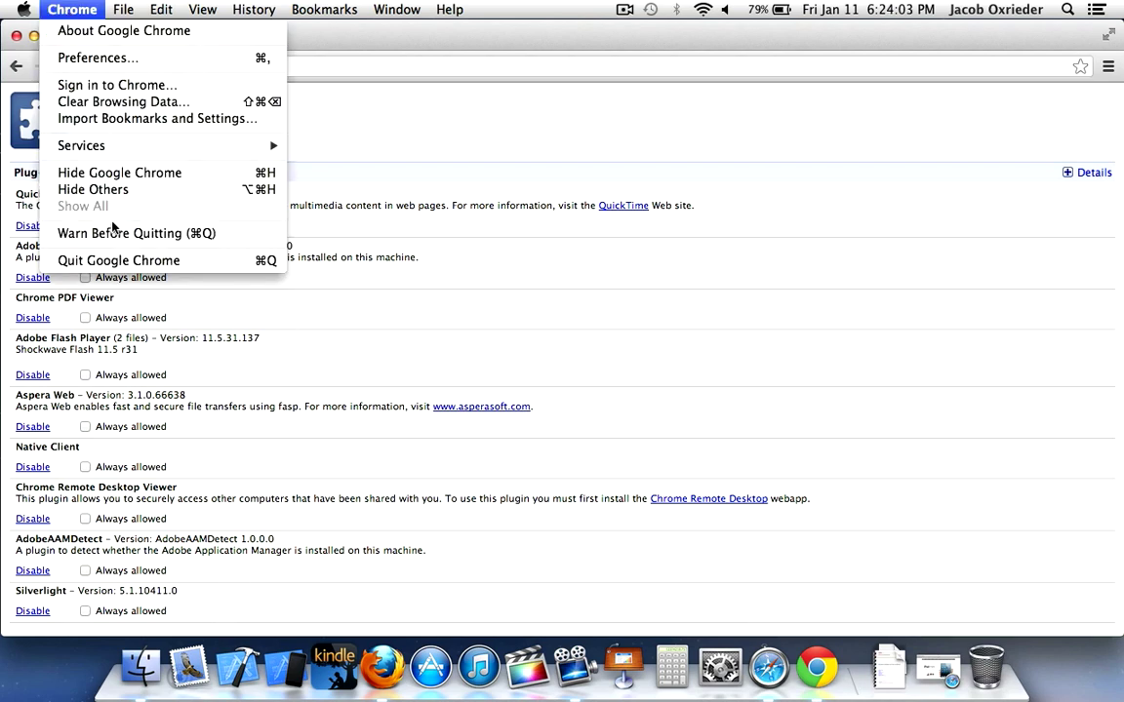
pyautogui.click(106, 257)
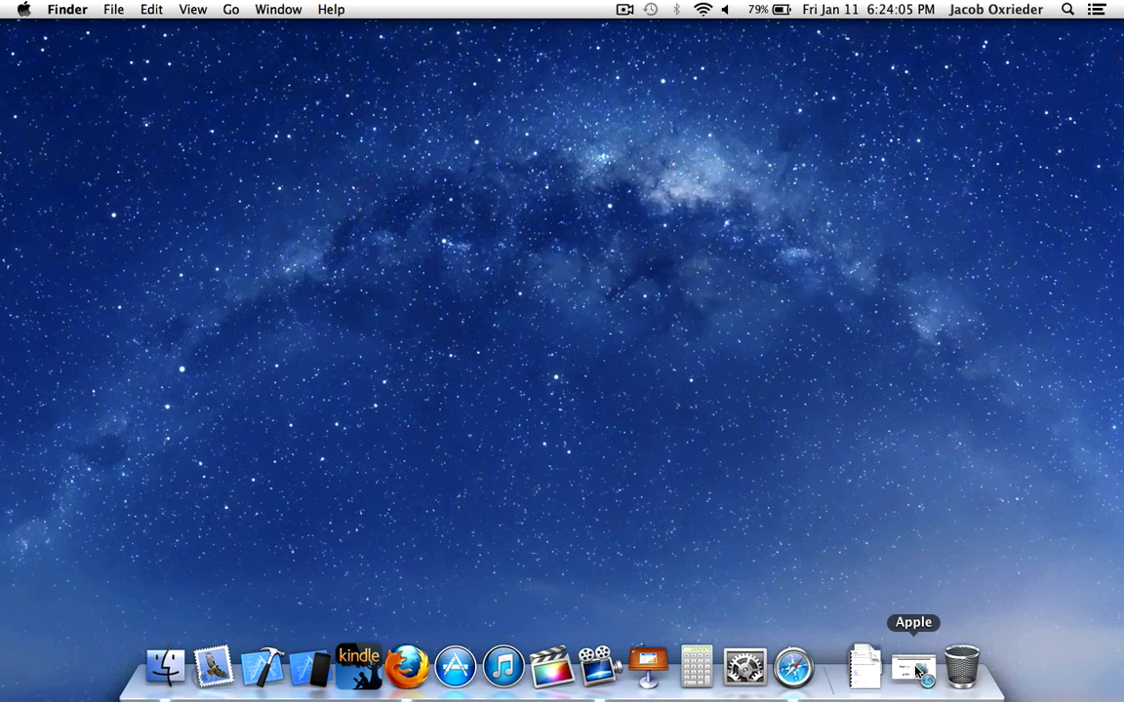
# - Switch to Safari, check the Enable Java option in the Security preferences, and quit Safari
pyautogui.click(912, 669)
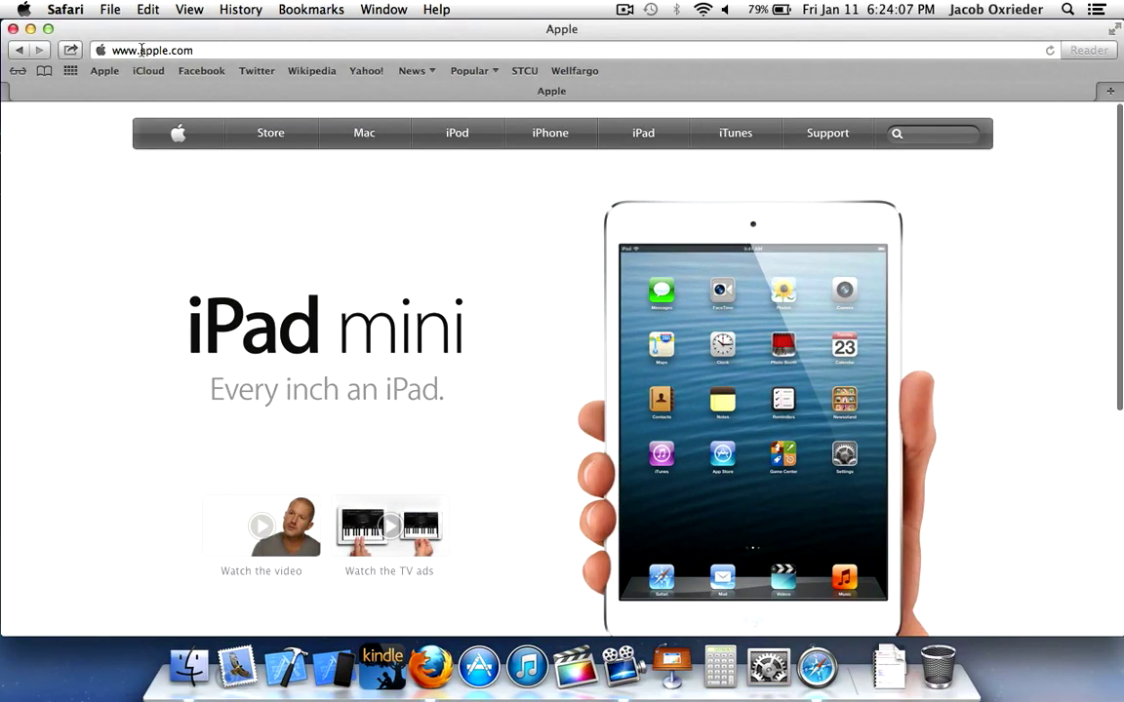
pyautogui.click(73, 11)
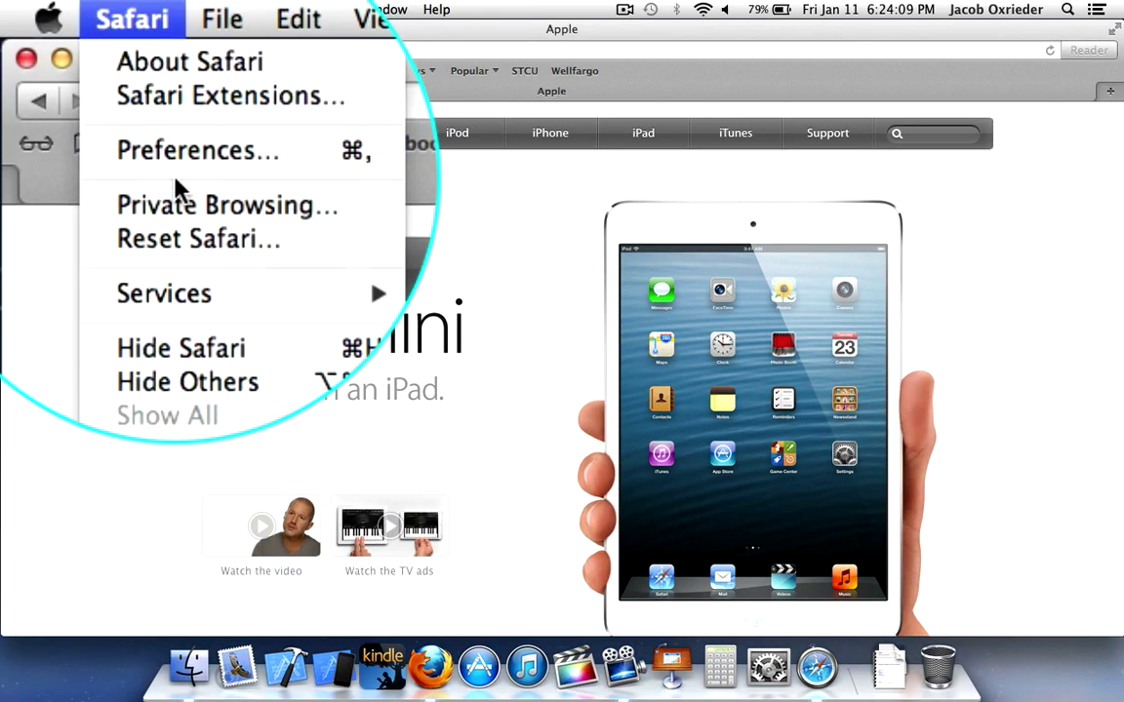
pyautogui.click(91, 84)
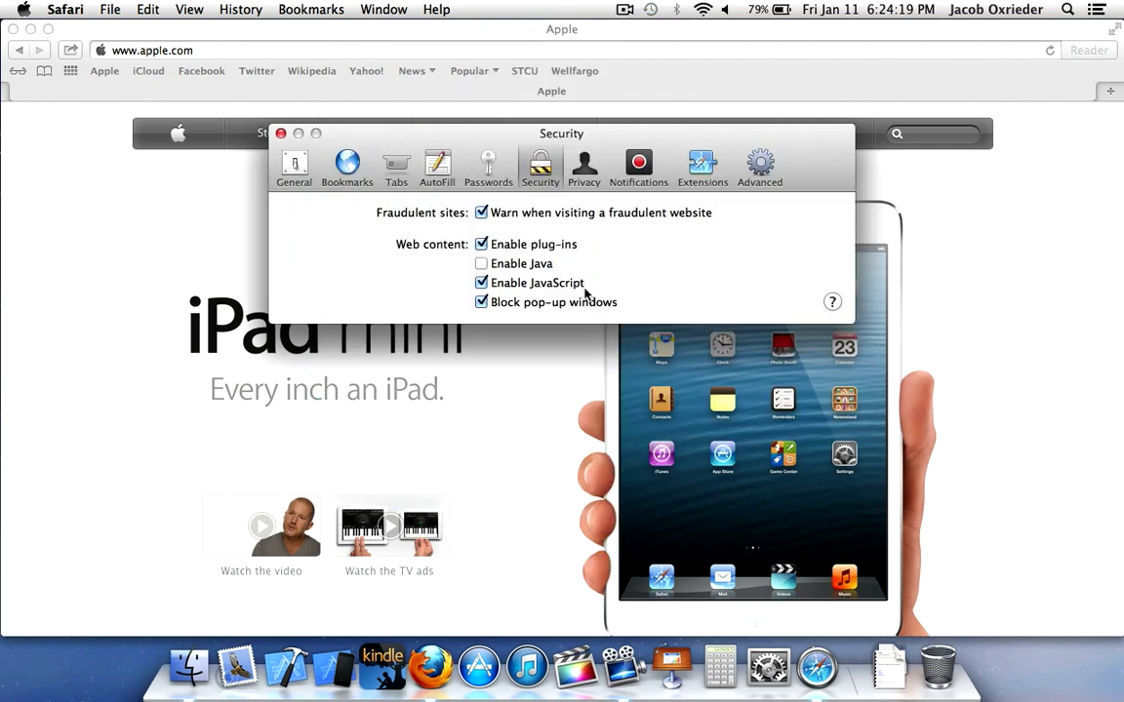
pyautogui.click(280, 133)
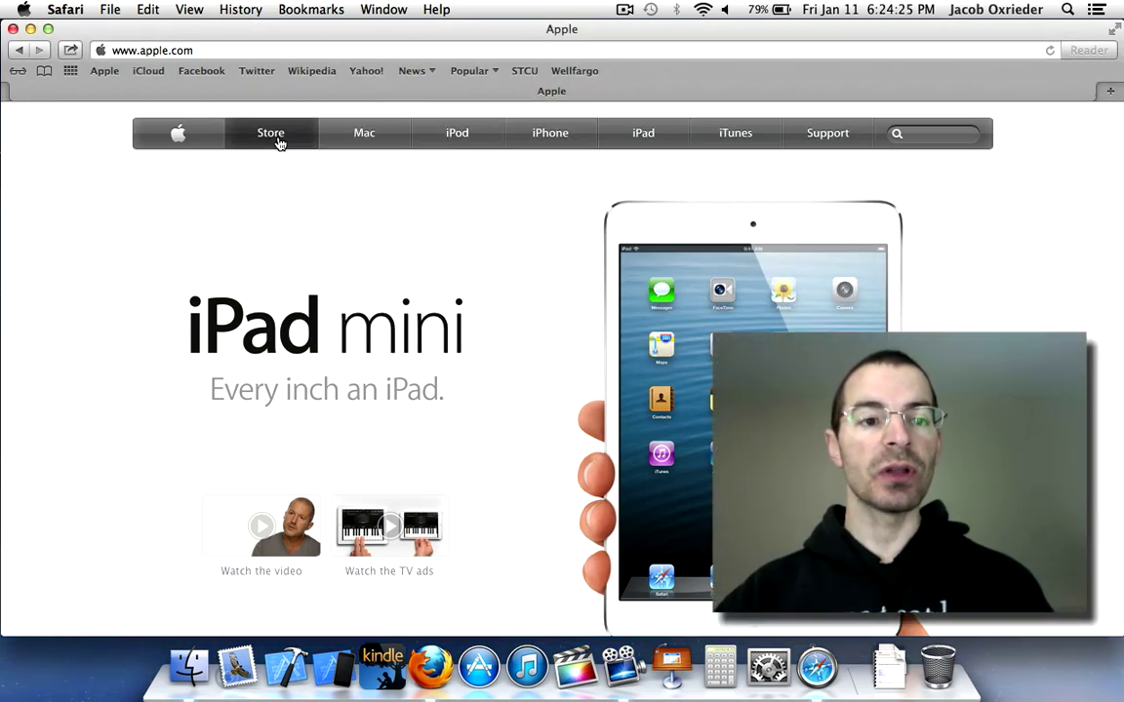
pyautogui.click(57, 9)
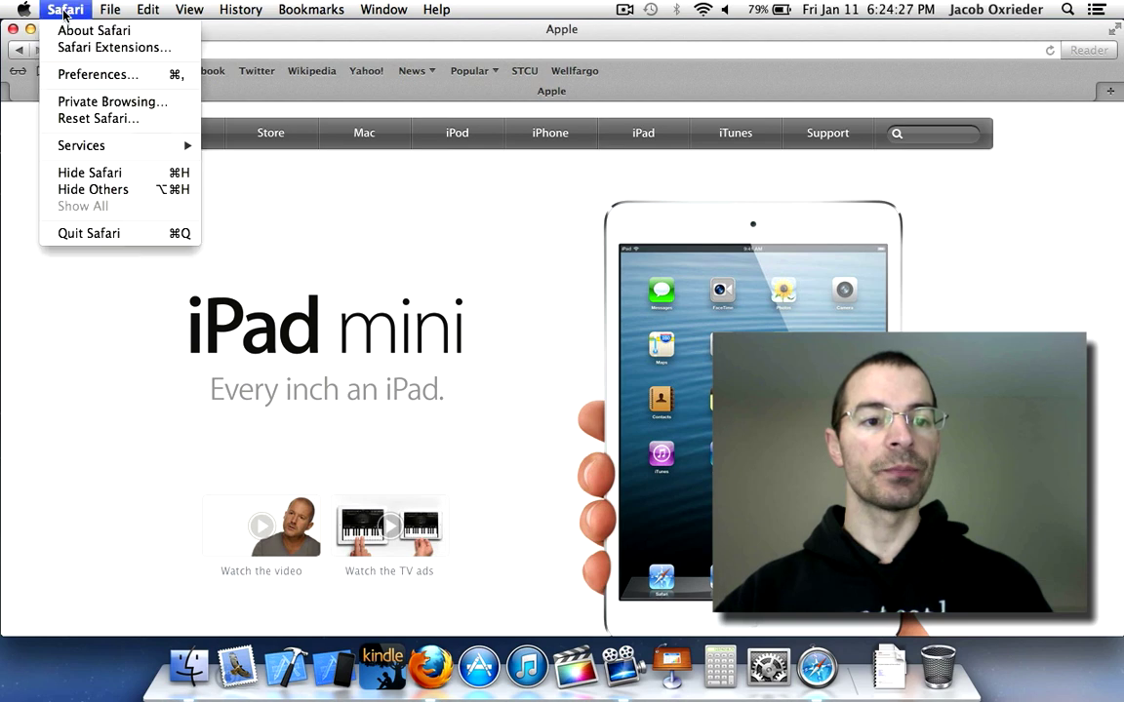
pyautogui.click(97, 232)
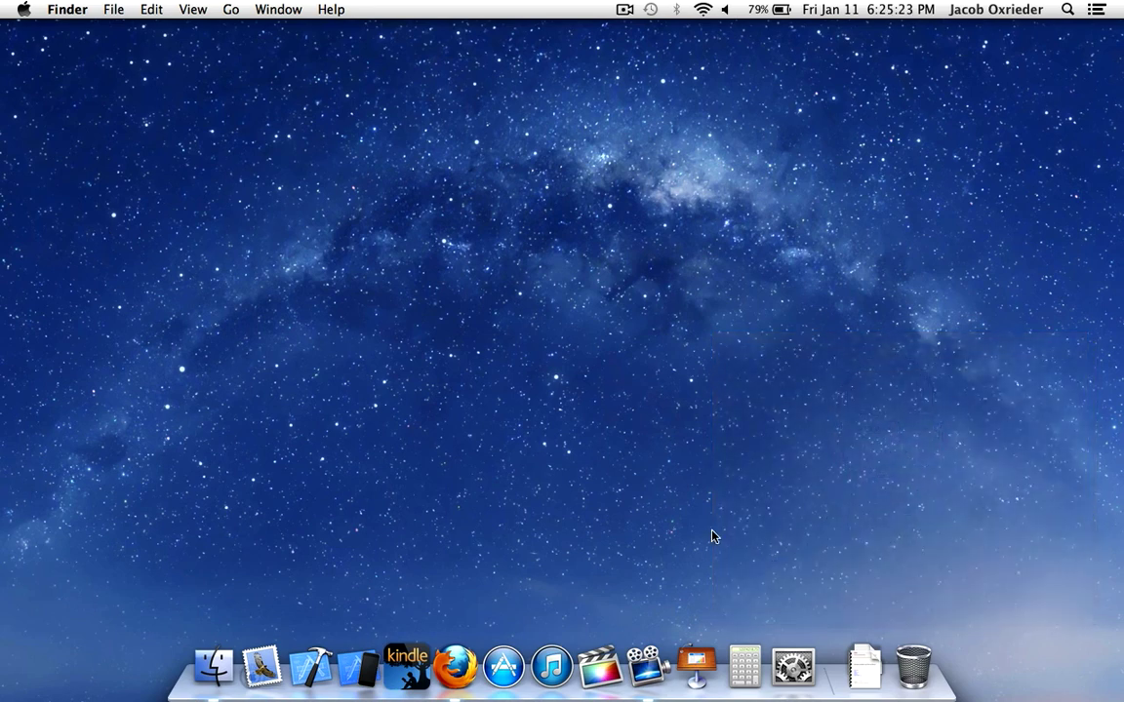
# - Open a Finder window on the Applications folder and search This Mac for "javaapplet"
pyautogui.click(216, 630)
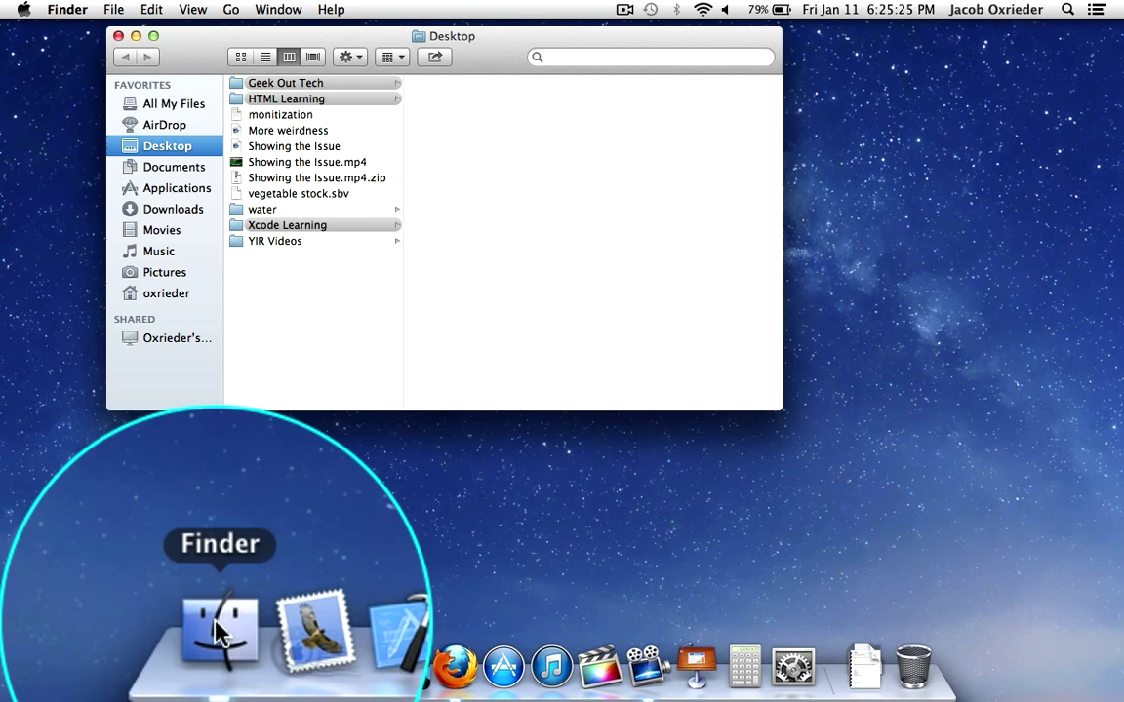
pyautogui.click(206, 190)
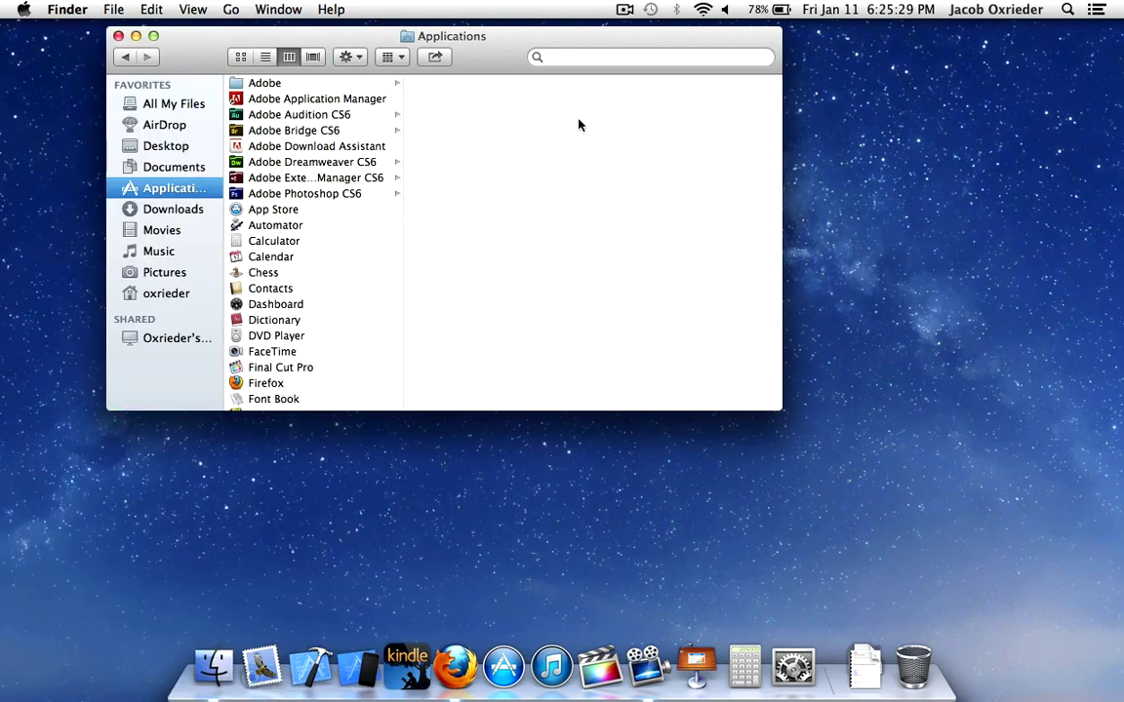
pyautogui.click(597, 109)
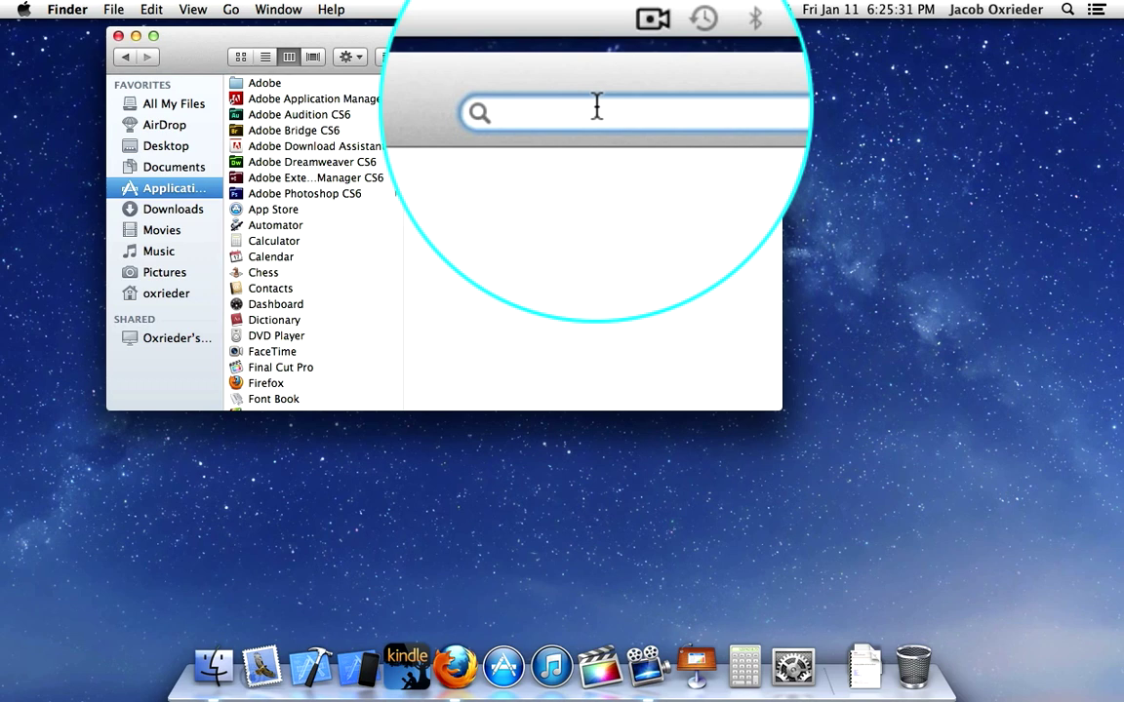
pyautogui.write('jav')
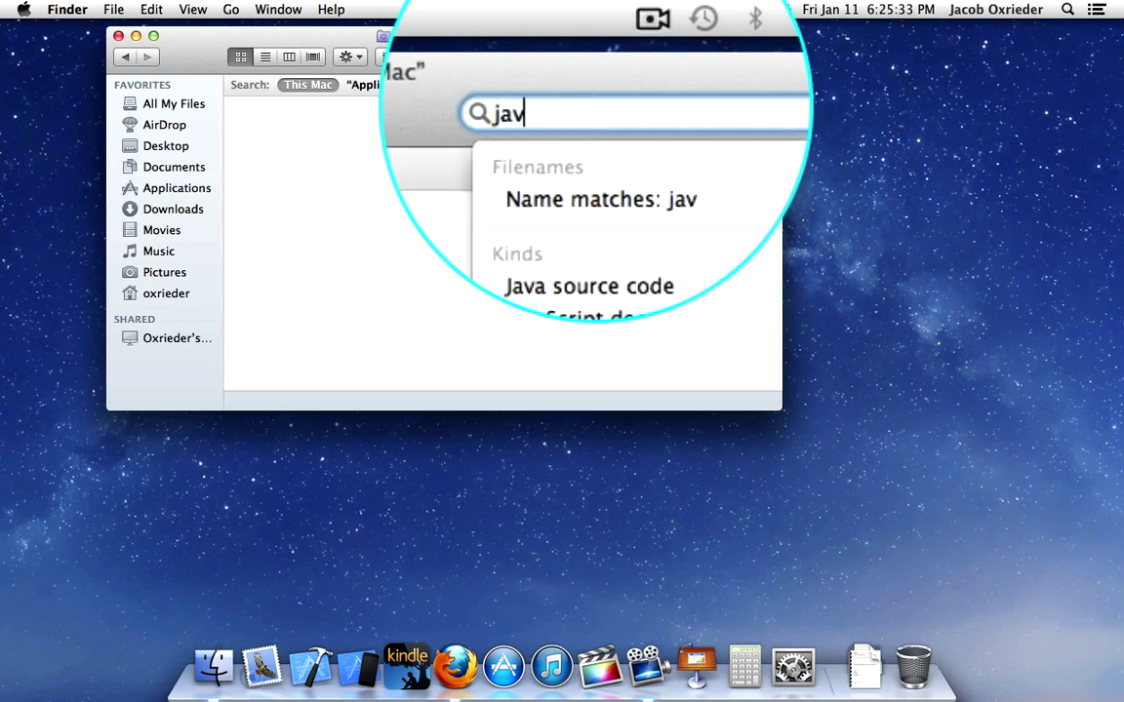
pyautogui.write('aapplet')
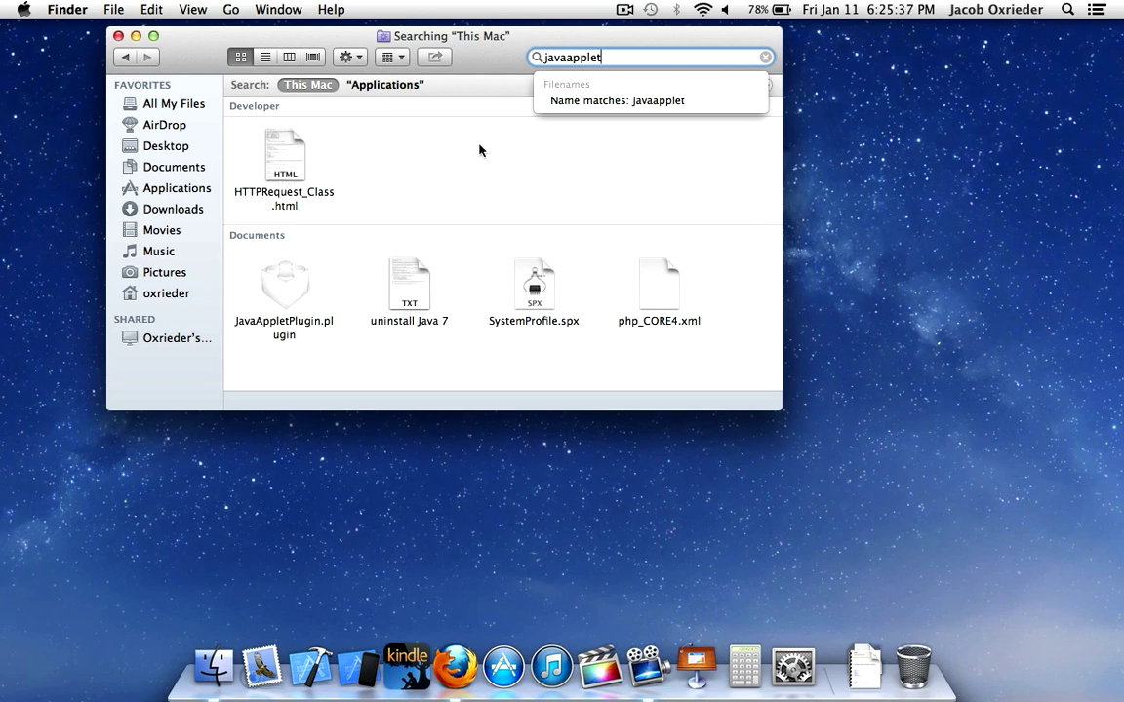
# - Move JavaAppletPlugin.plugin to the Trash, authorize the change with the account password, and close the Finder window
pyautogui.click(283, 285)
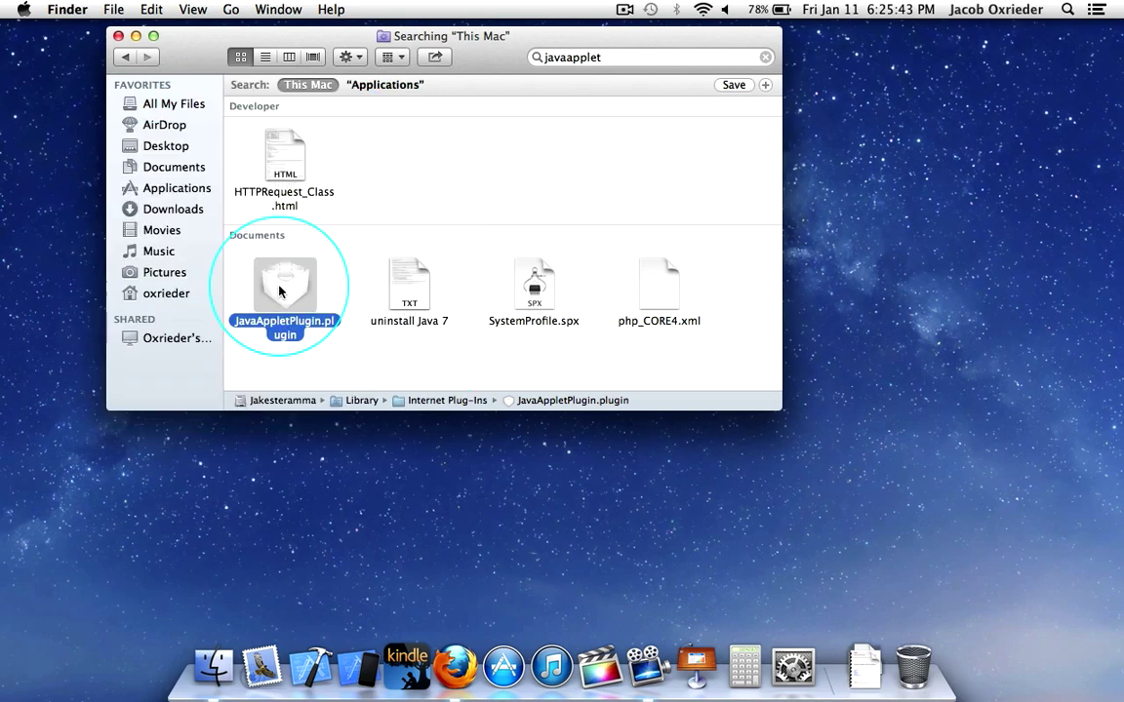
pyautogui.moveTo(279, 290); pyautogui.dragTo(909, 652)
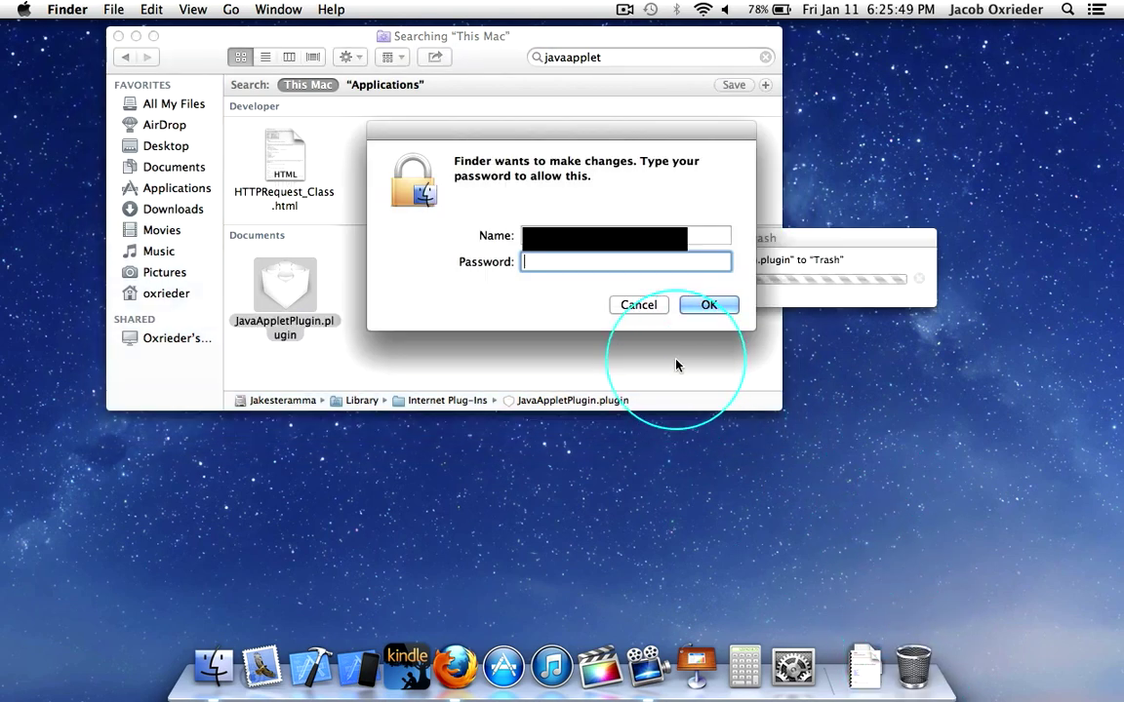
pyautogui.write('•••••••')
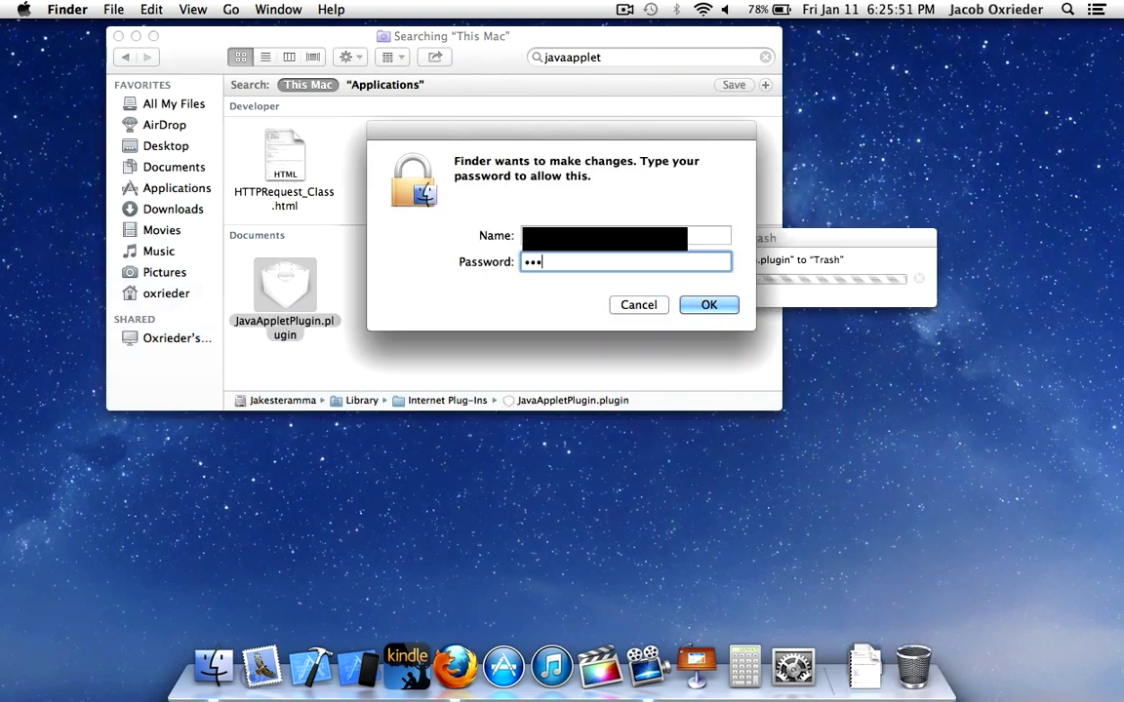
pyautogui.press('Return')
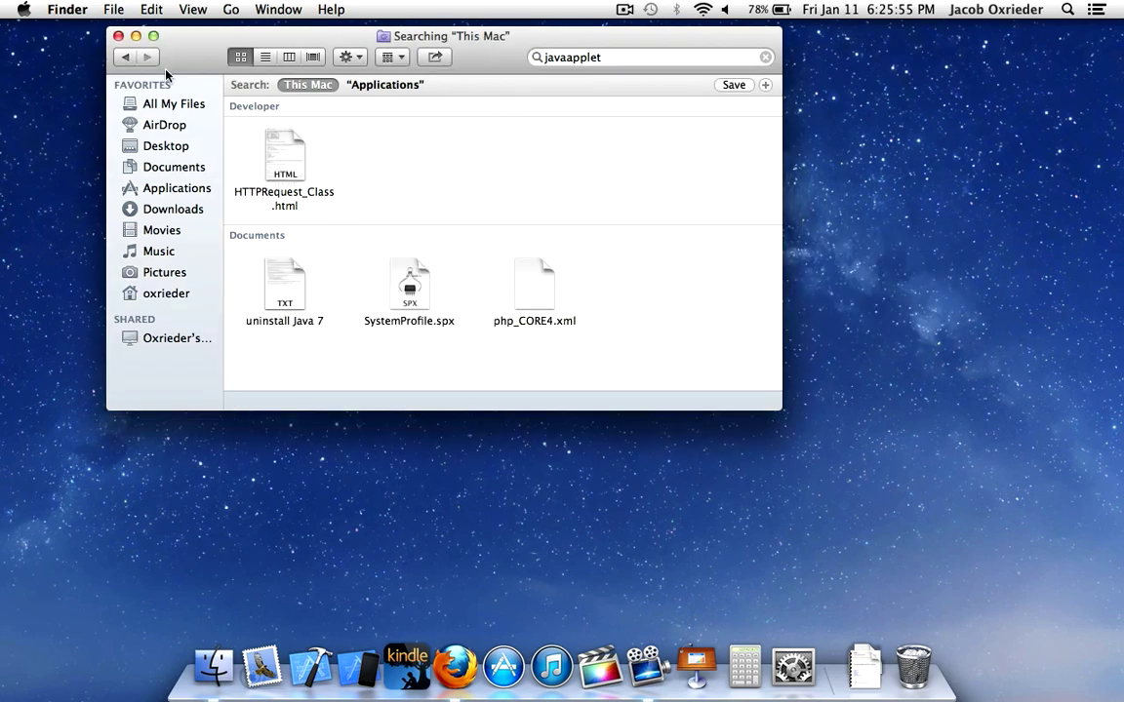
pyautogui.click(118, 36)
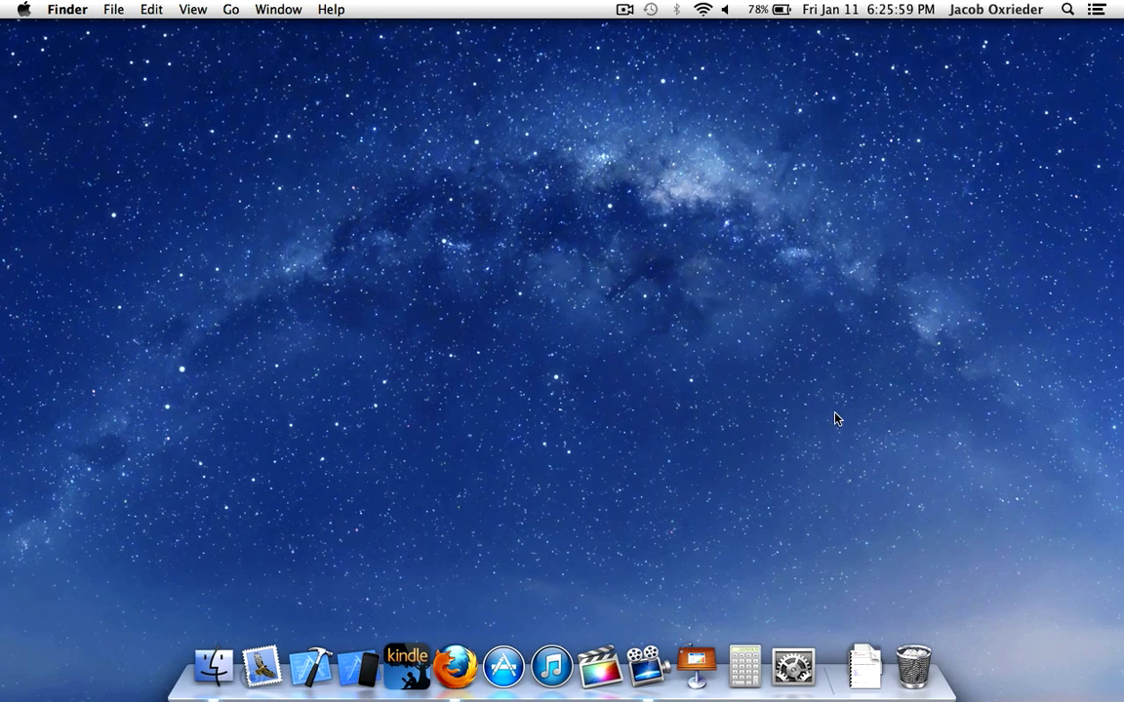
# - Empty the Trash and confirm the permanent deletion
pyautogui.rightClick(917, 669)
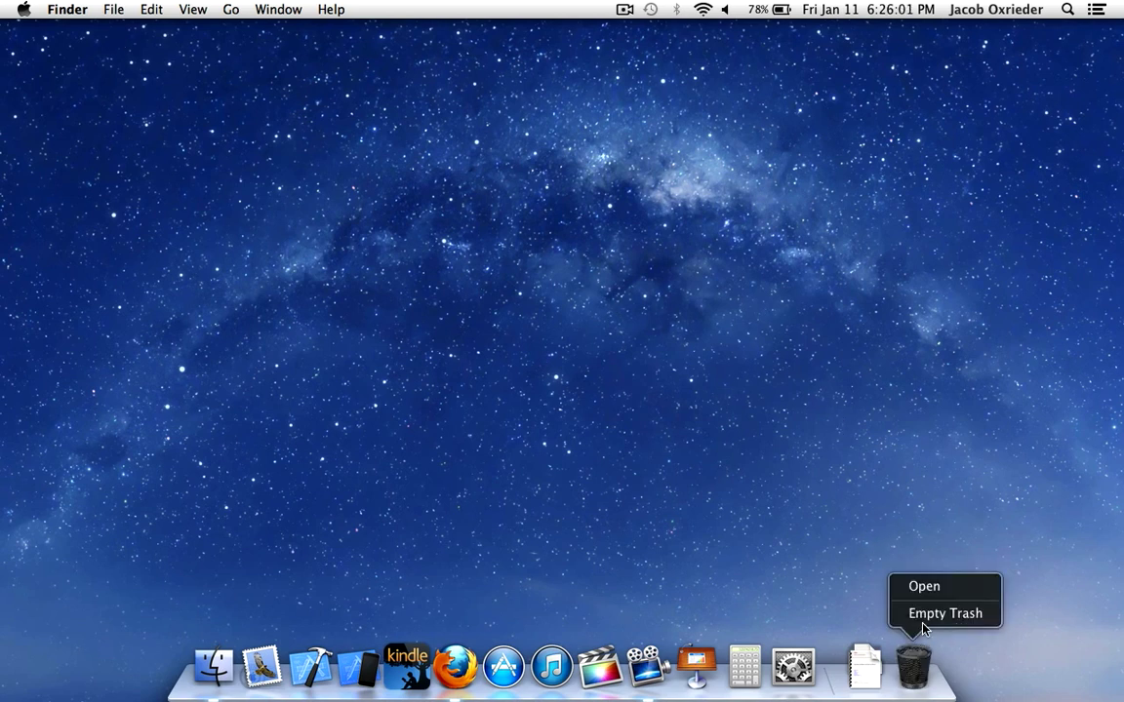
pyautogui.click(917, 613)
pyautogui.click(662, 259)
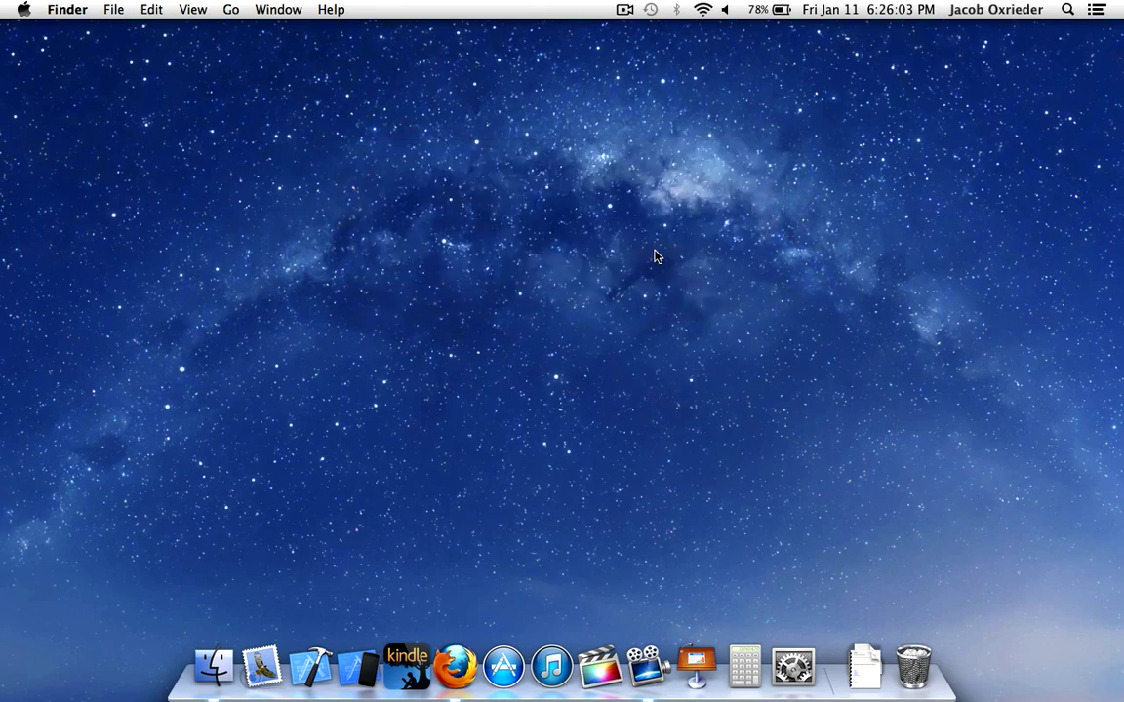
# - Switch to Firefox, go to java.com, and run the Java version verification from the "Do I have Java?" page
pyautogui.click(454, 667)
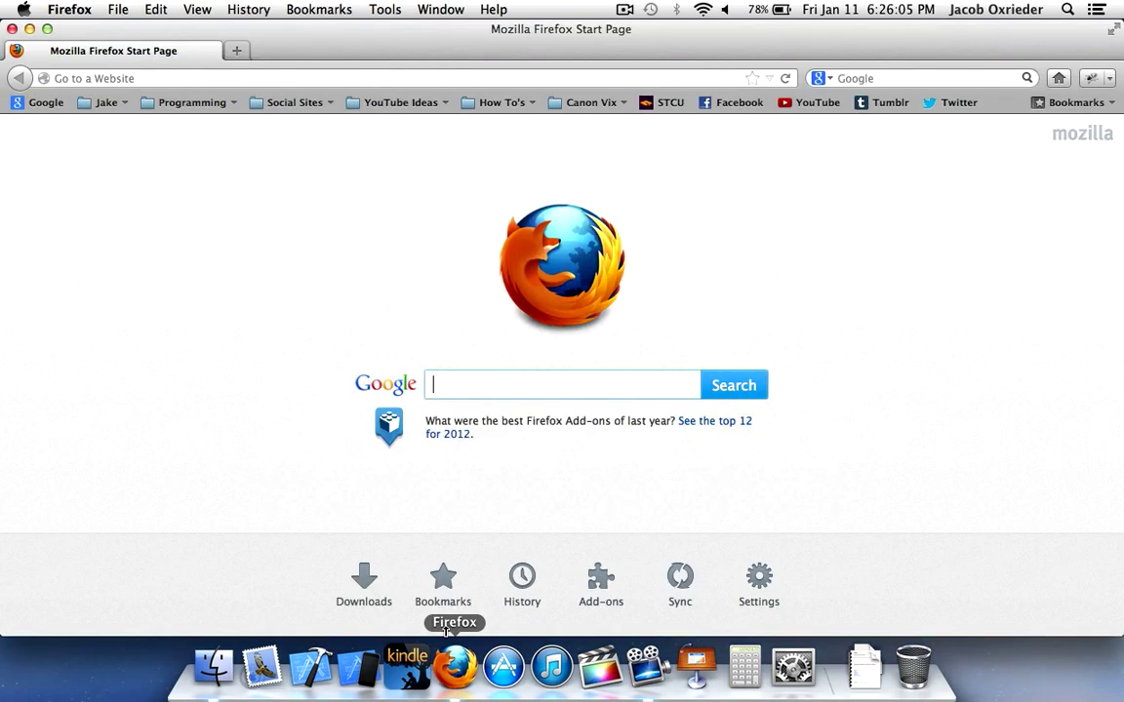
pyautogui.click(366, 78)
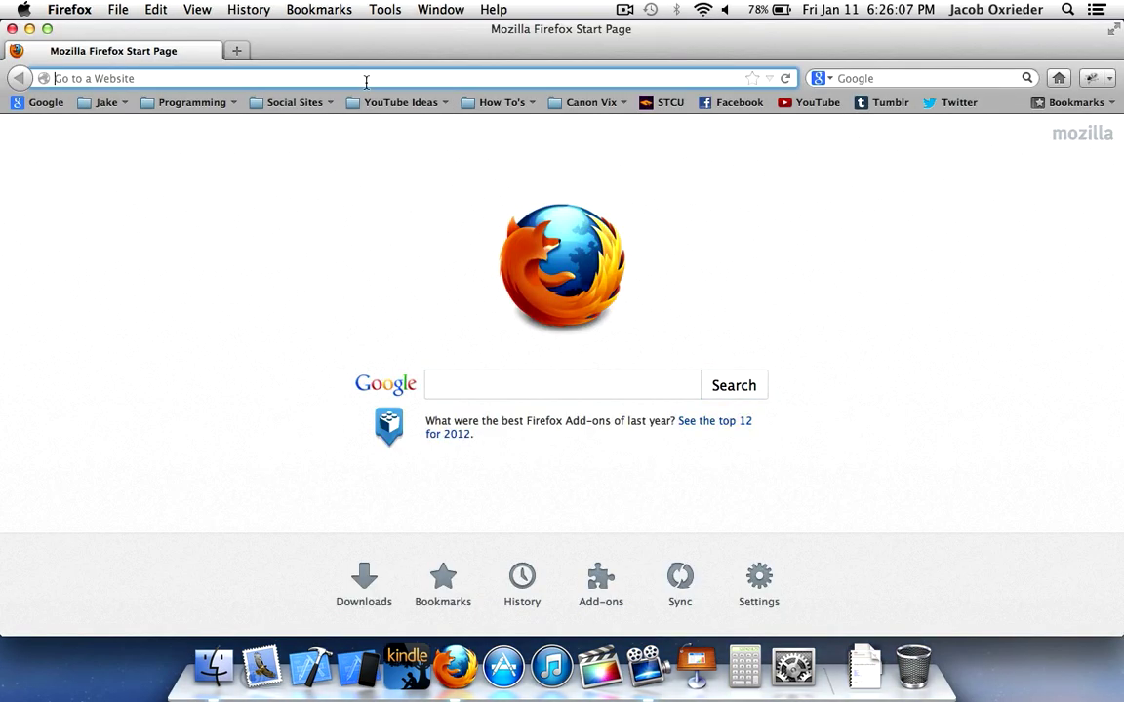
pyautogui.write('java.com/')
pyautogui.press('Return')
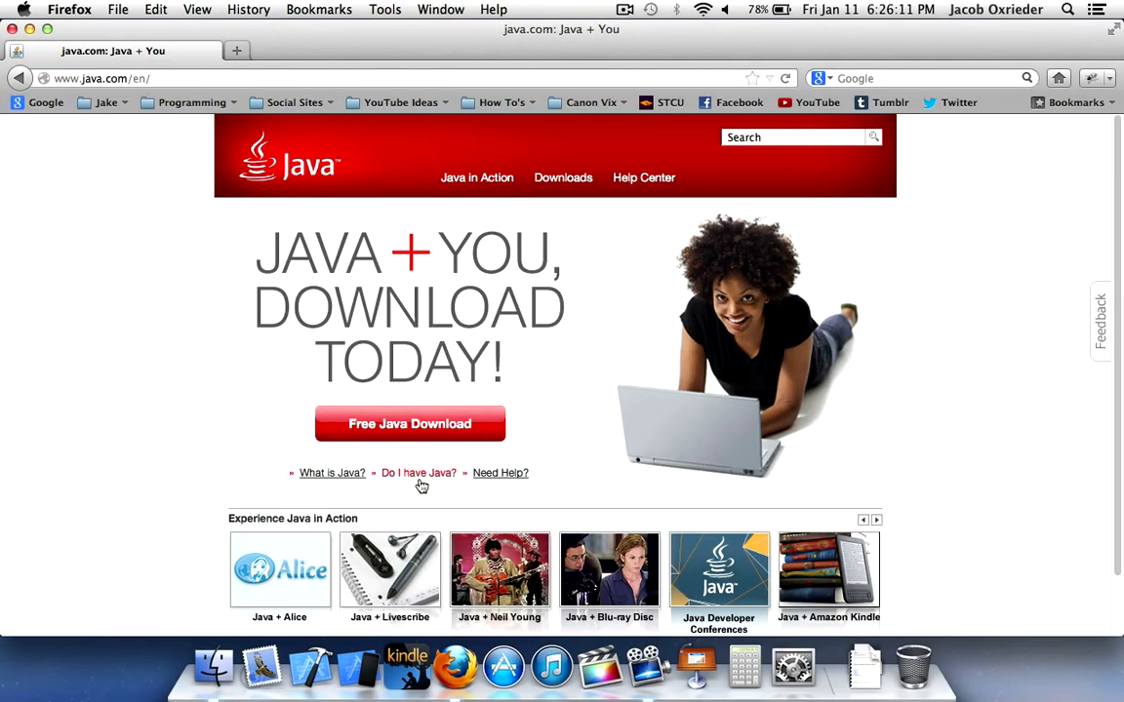
pyautogui.click(419, 475)
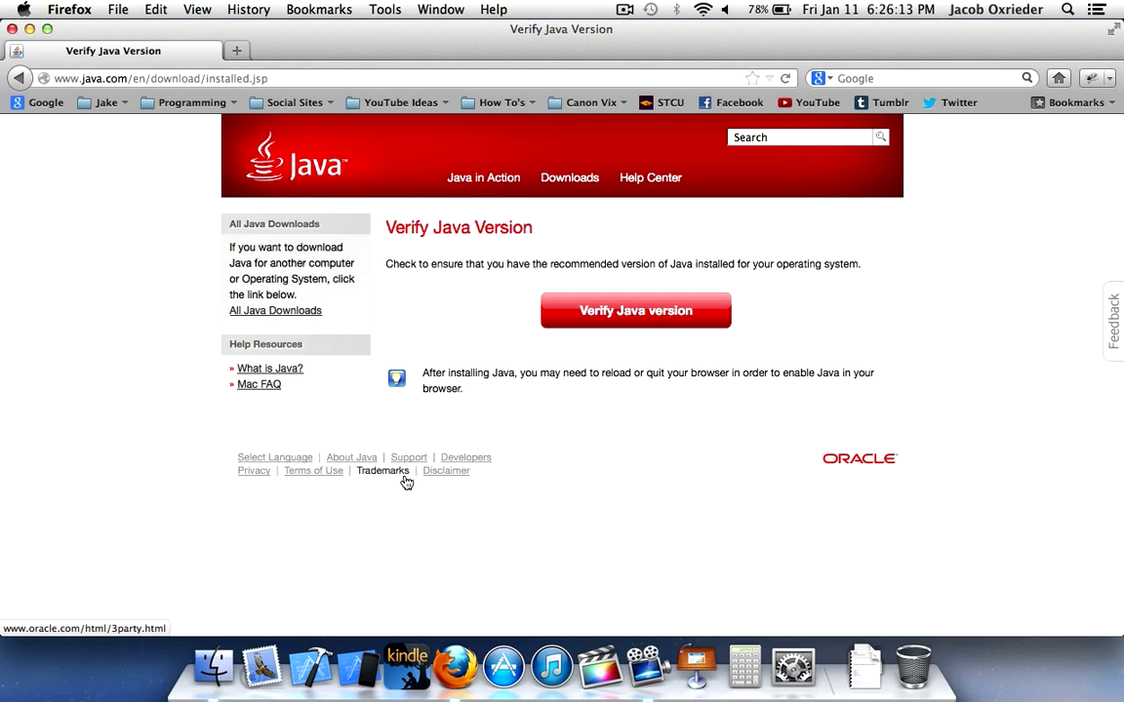
pyautogui.click(636, 314)
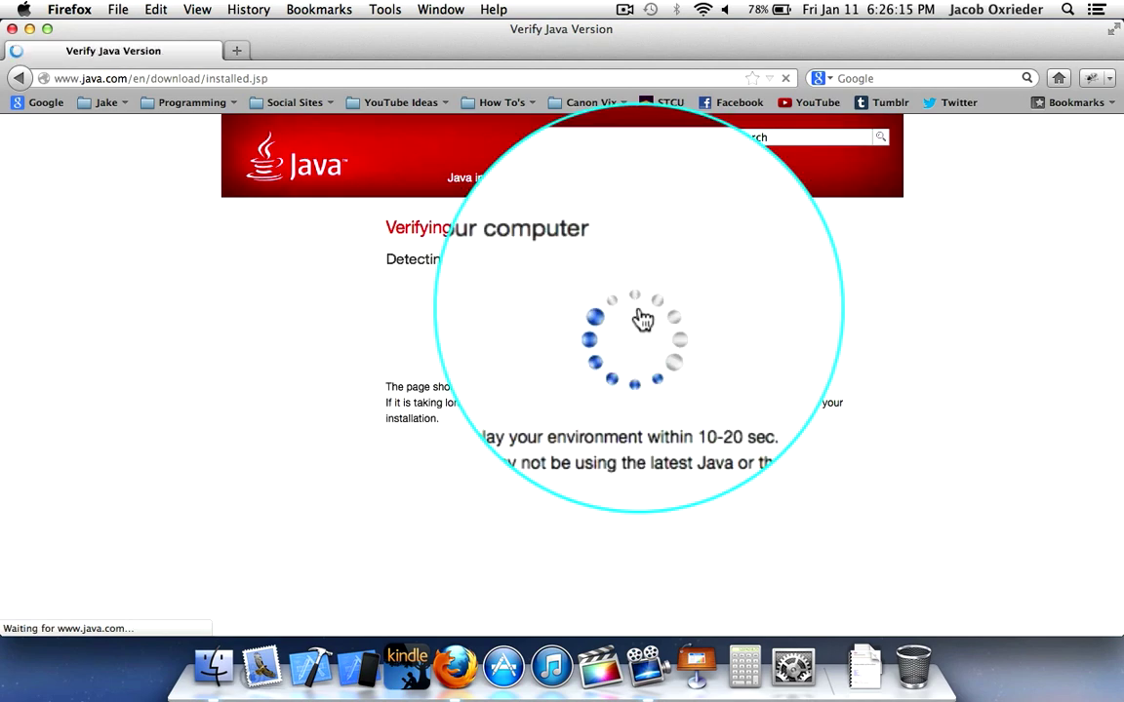